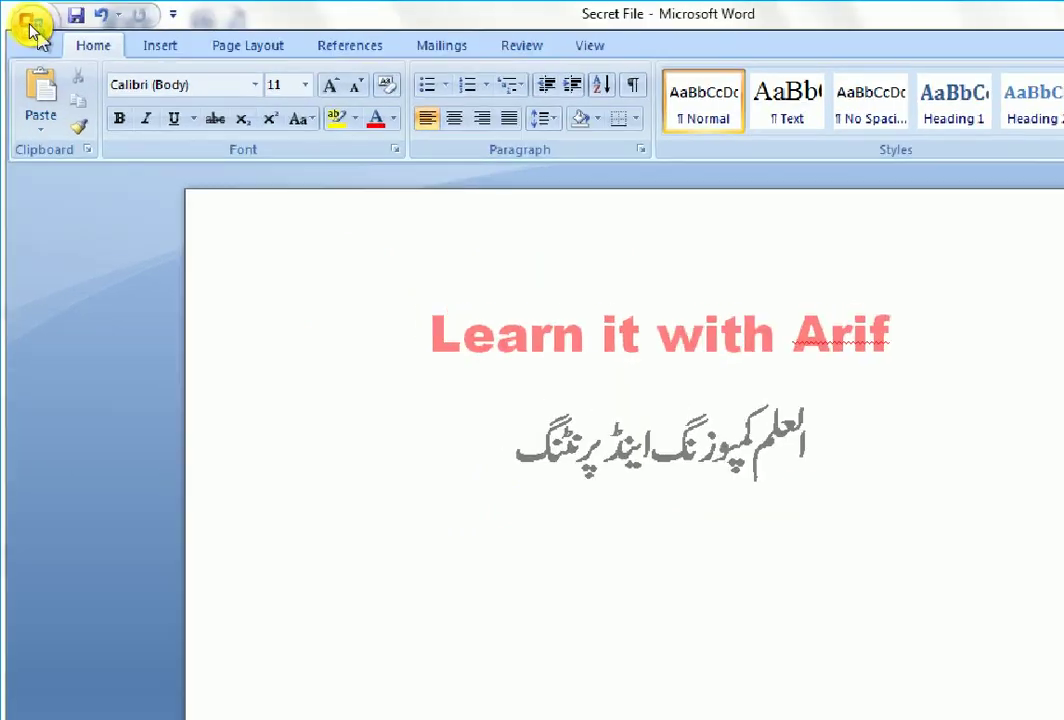
Step: Open the Save As dialog for Secret File from the Office button menu
{"action": "left_click", "coordinate": [30, 25]}
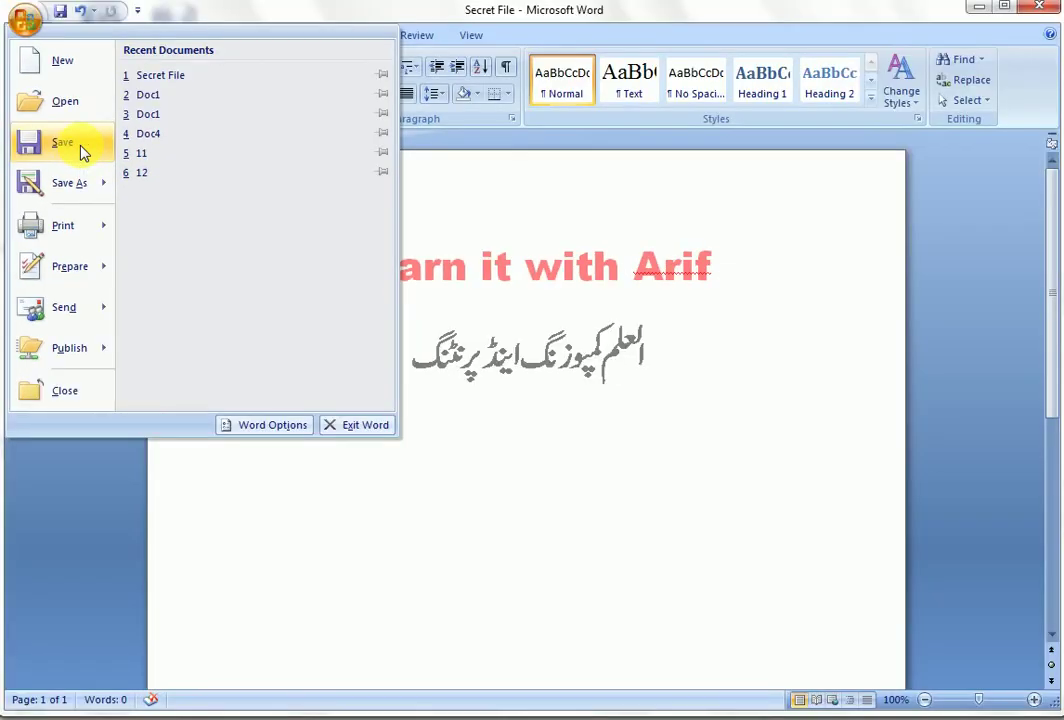
{"action": "mouse_move", "coordinate": [97, 183]}
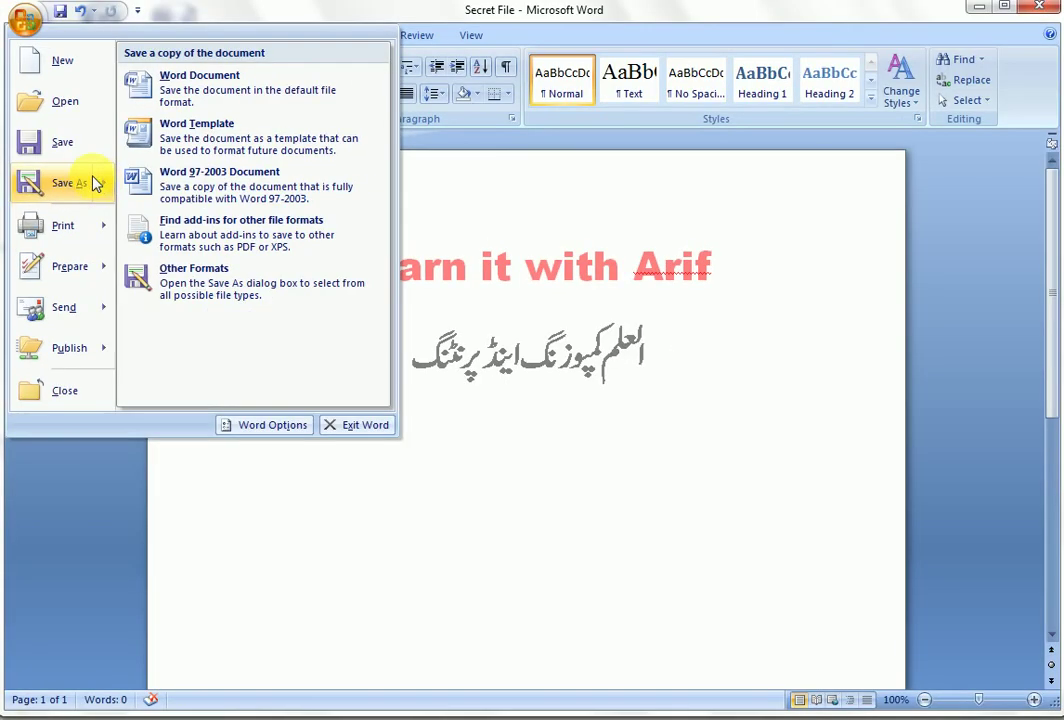
{"action": "left_click", "coordinate": [100, 185]}
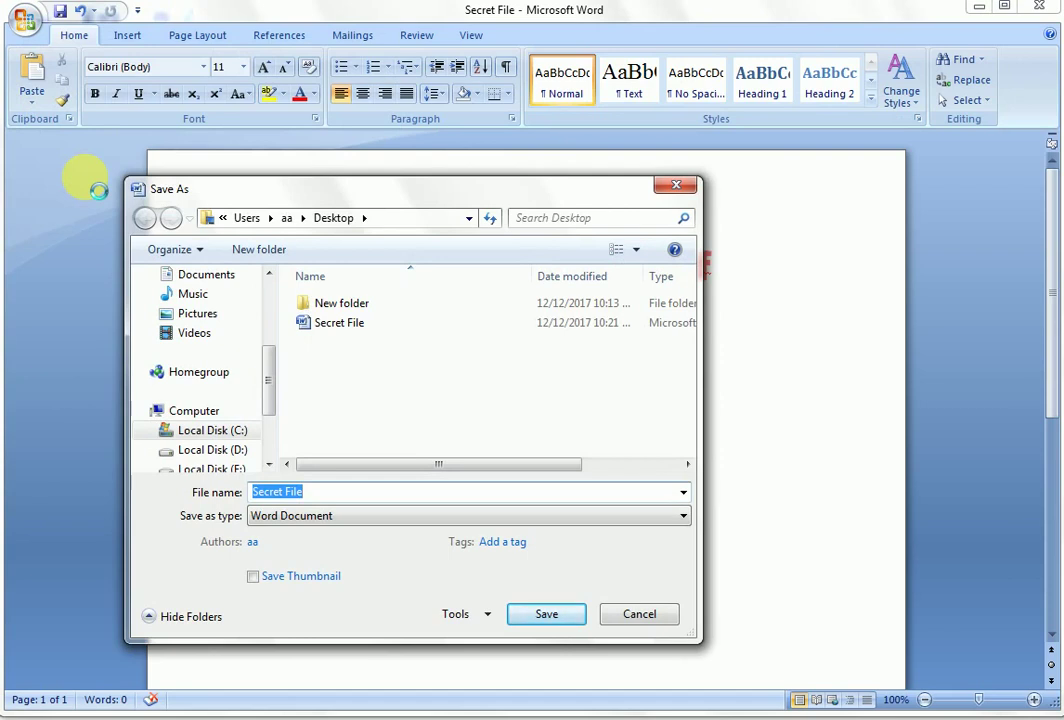
Step: In Save As Tools > General Options, enter a password in the Password to modify box
{"action": "left_click", "coordinate": [375, 491]}
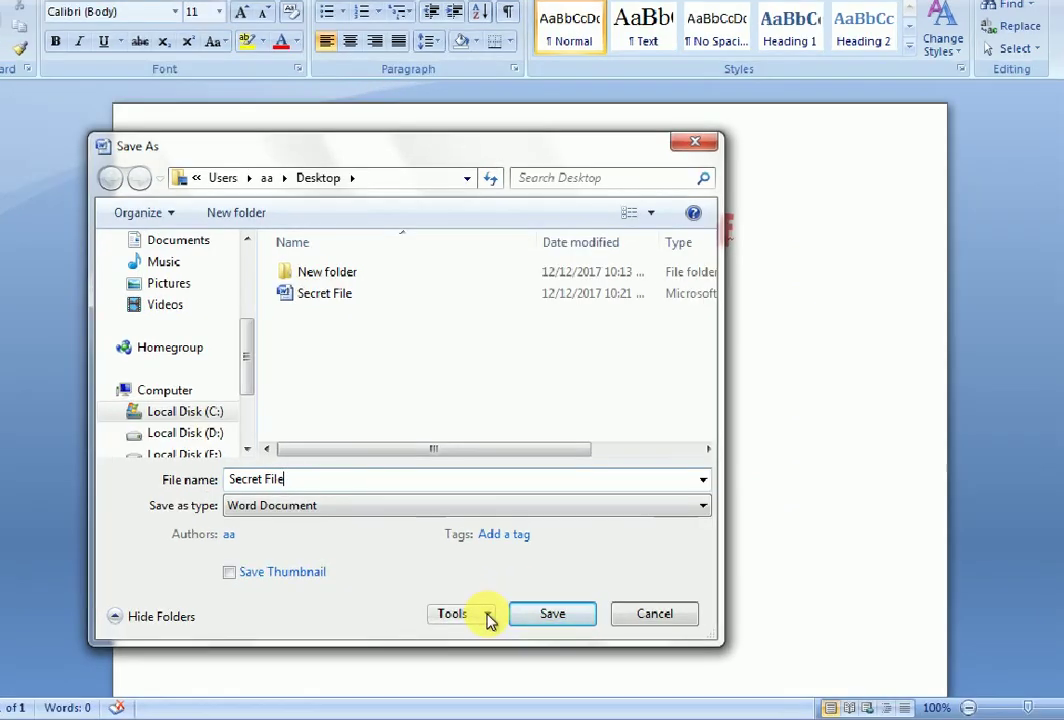
{"action": "left_click", "coordinate": [489, 616]}
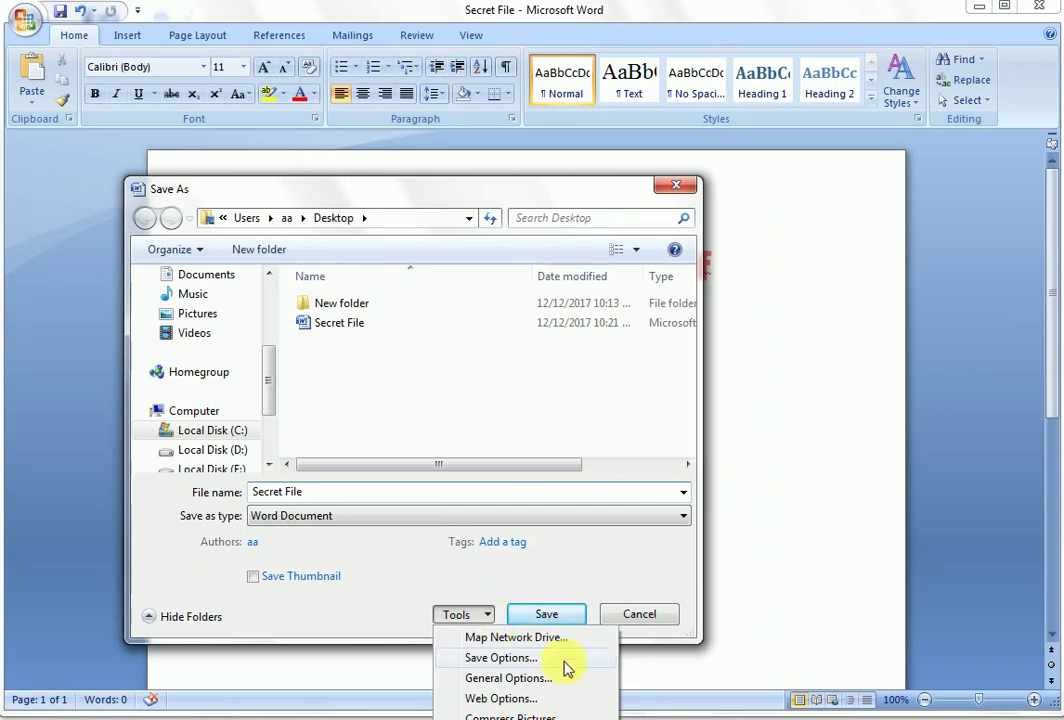
{"action": "left_click", "coordinate": [574, 690]}
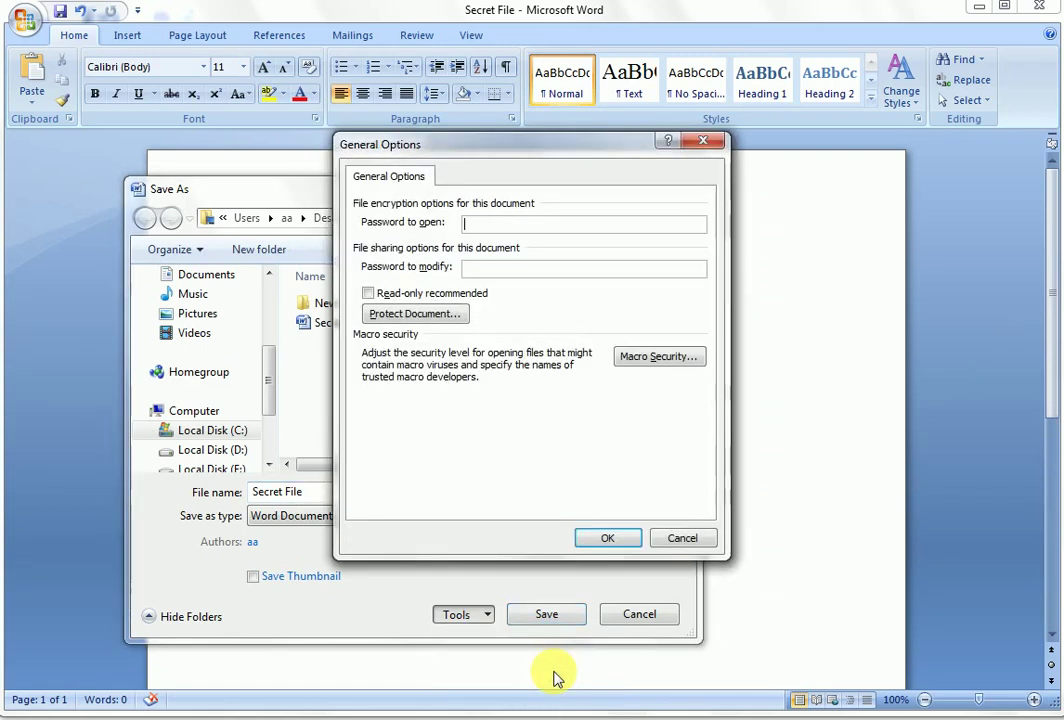
{"action": "key", "text": "Return"}
{"action": "left_click", "coordinate": [488, 615]}
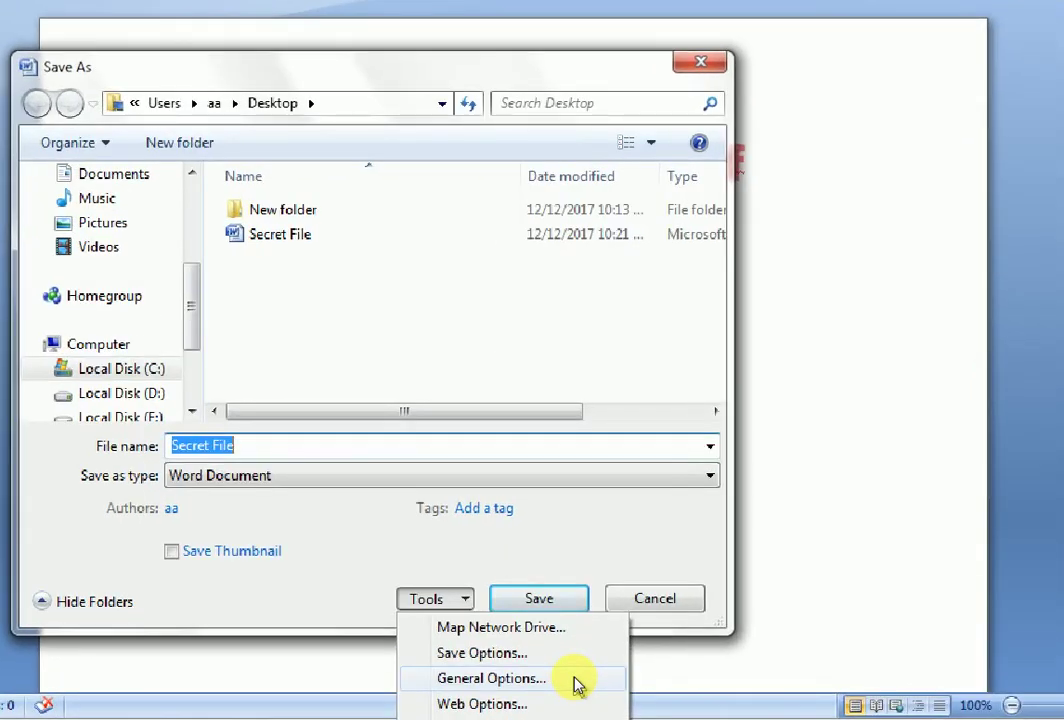
{"action": "left_click", "coordinate": [577, 684]}
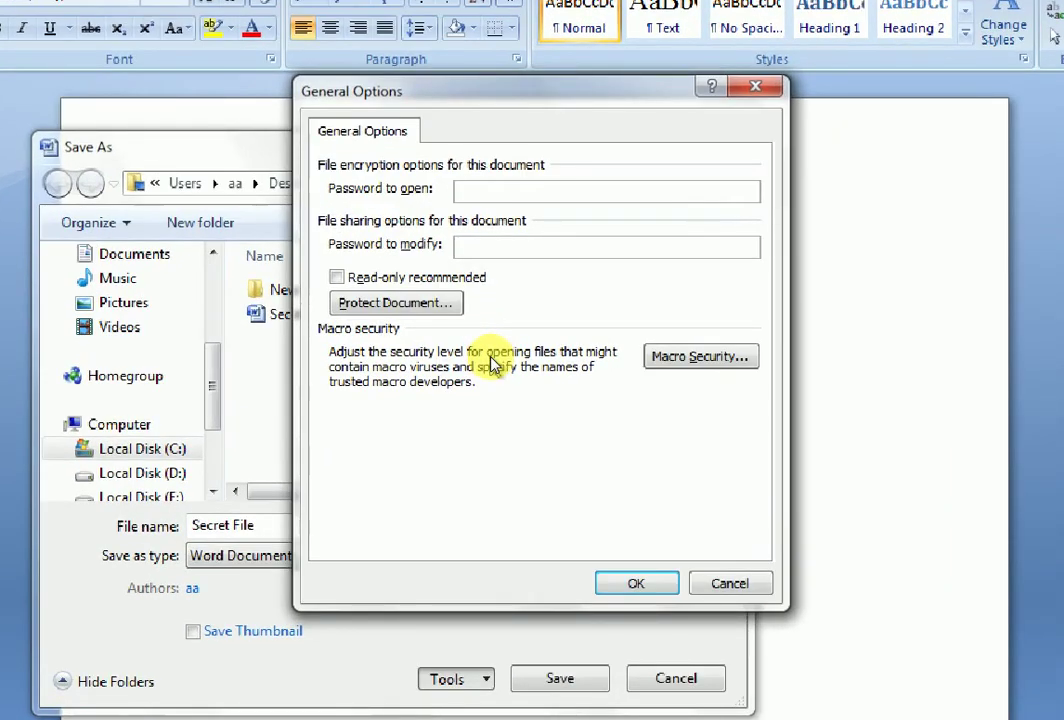
{"action": "key", "text": "Tab"}
{"action": "type", "text": "12"}
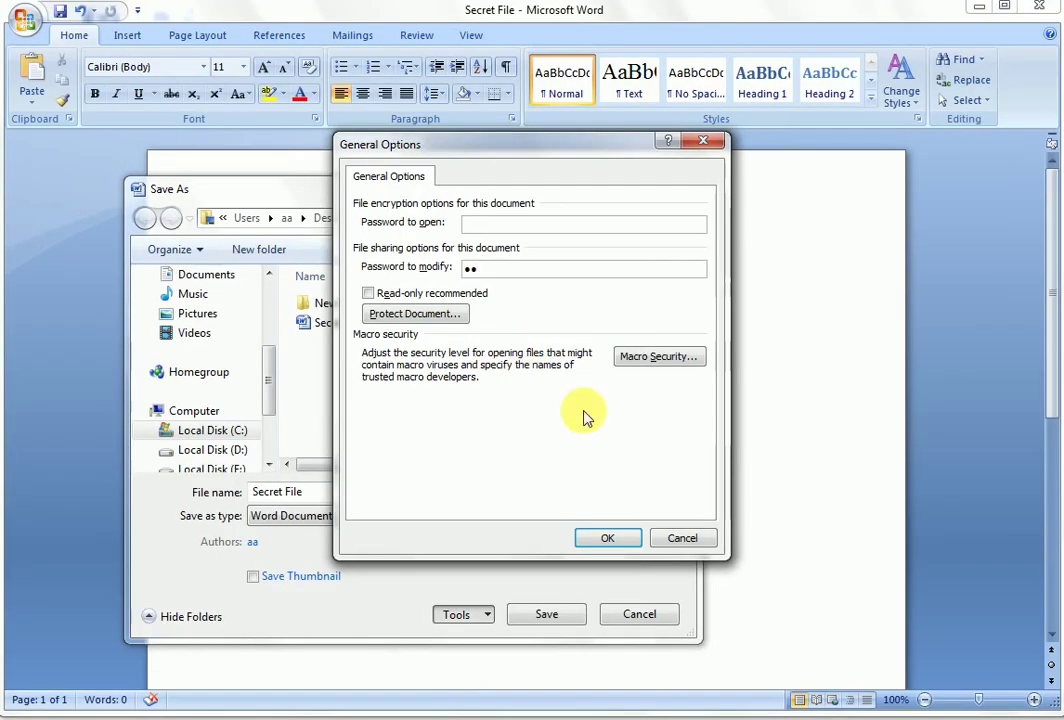
Step: Re-enter the modify password to confirm it, then save Secret File with that protection
{"action": "left_click", "coordinate": [592, 541]}
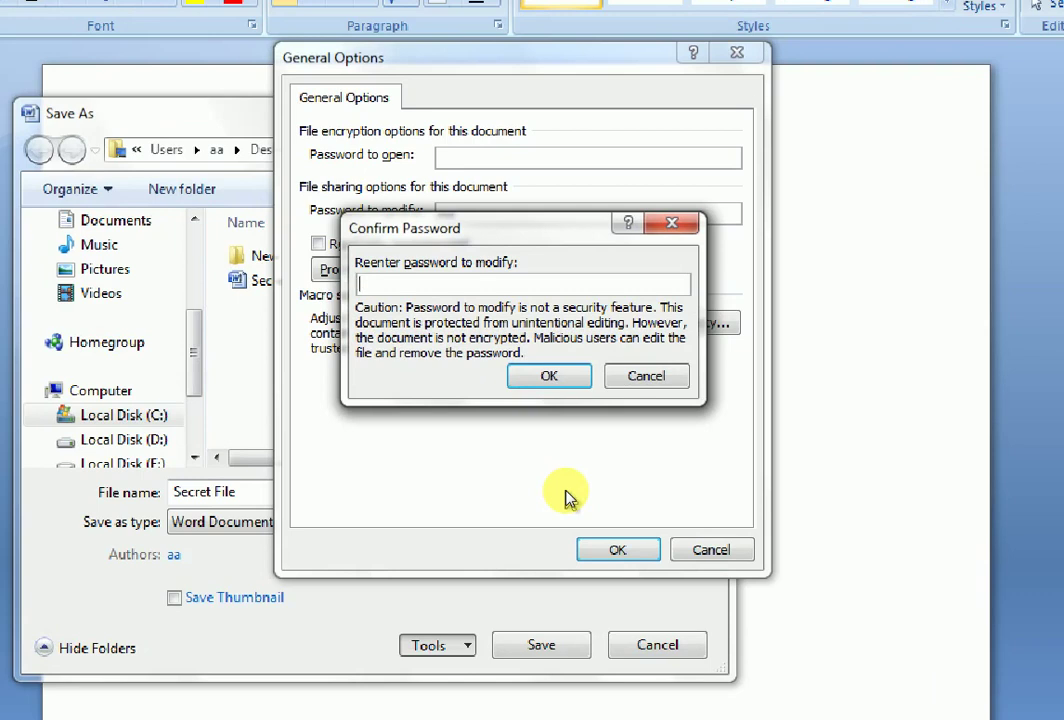
{"action": "type", "text": "12"}
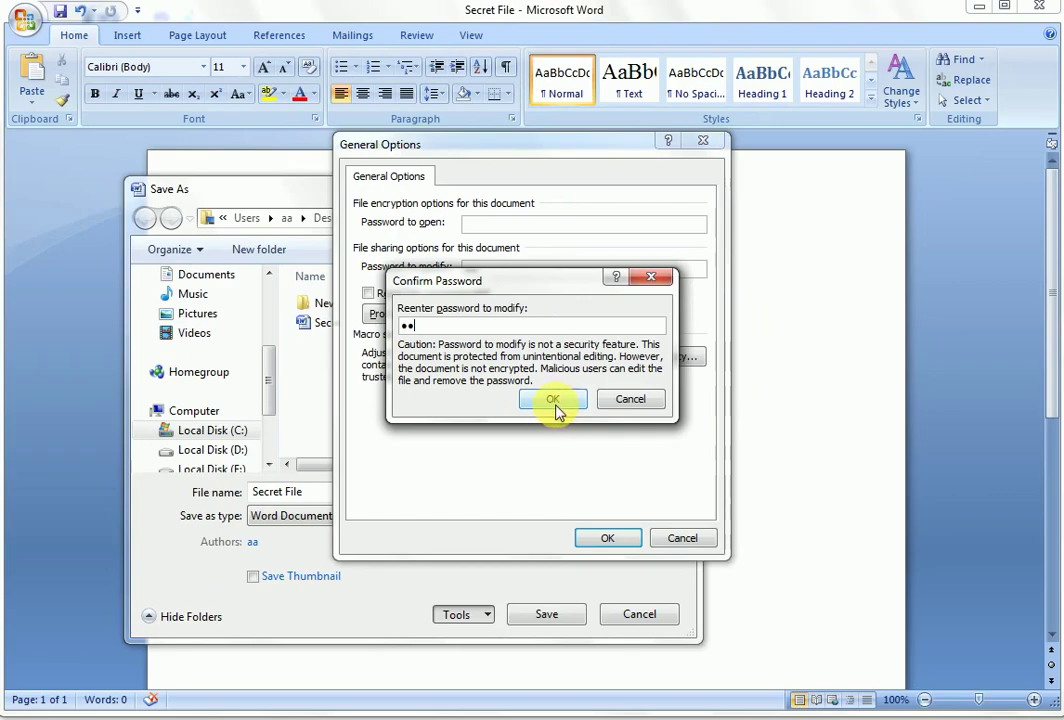
{"action": "left_click", "coordinate": [554, 400]}
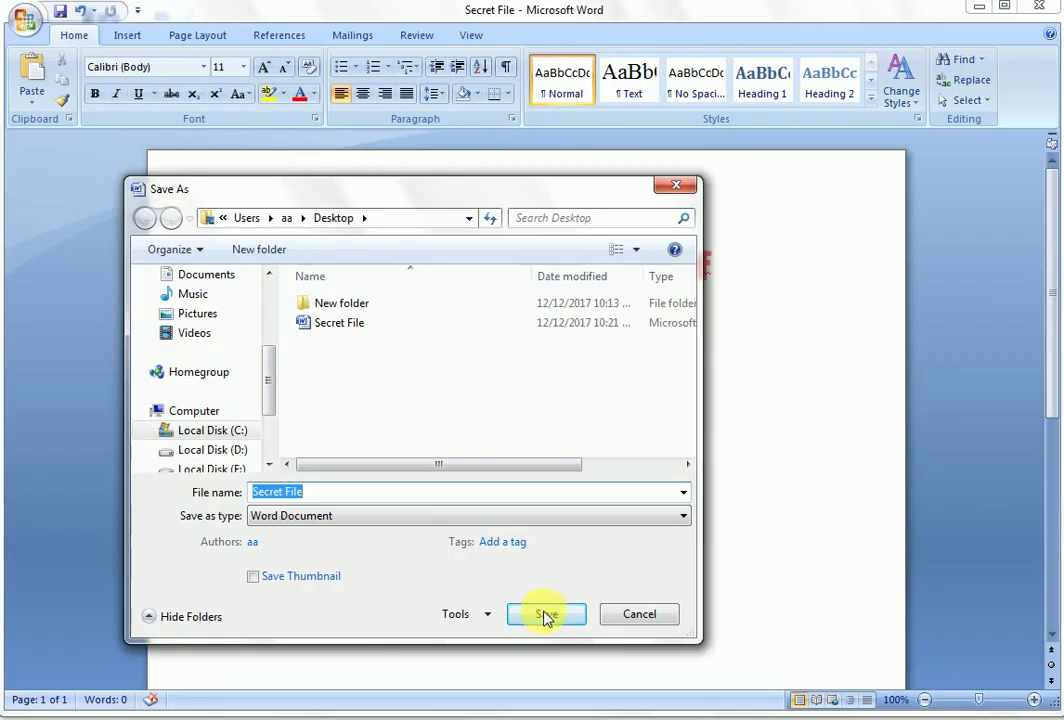
{"action": "left_click", "coordinate": [546, 623]}
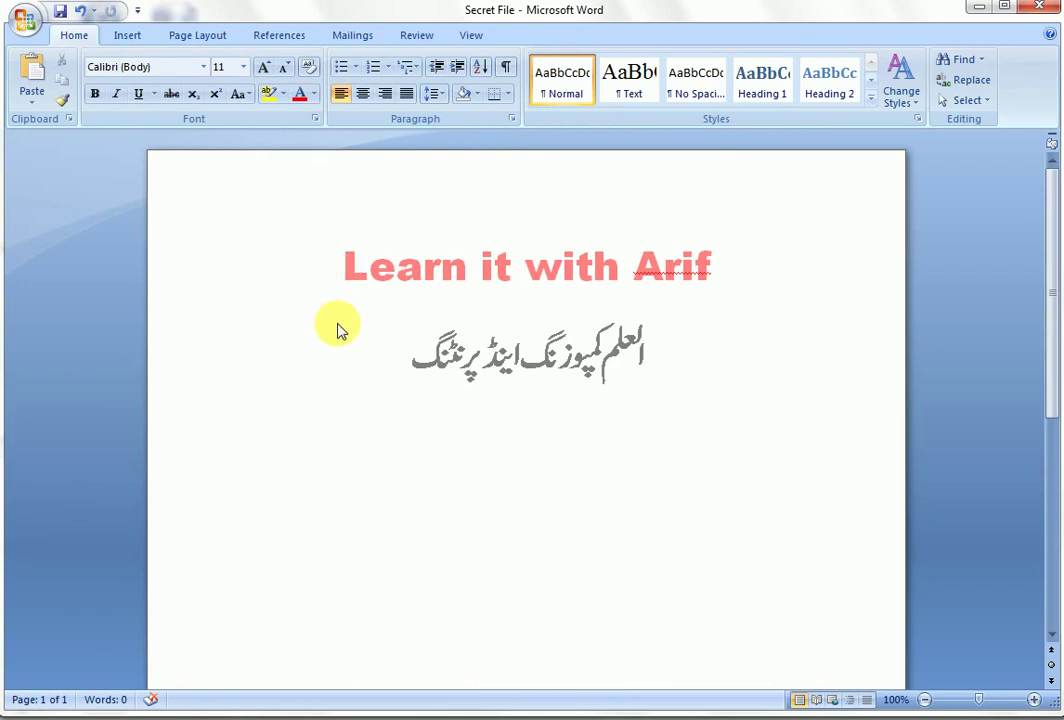
Step: Close Secret File and Word, then reopen Secret File from the desktop
{"action": "key", "text": "ctrl+w"}
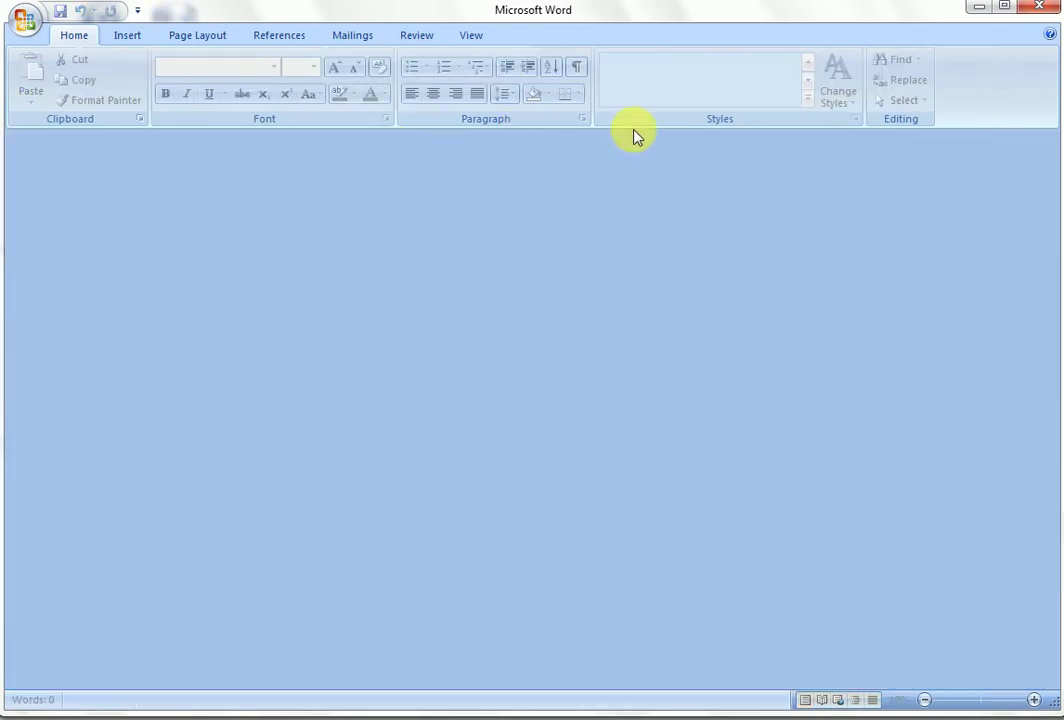
{"action": "key", "text": "alt+F4"}
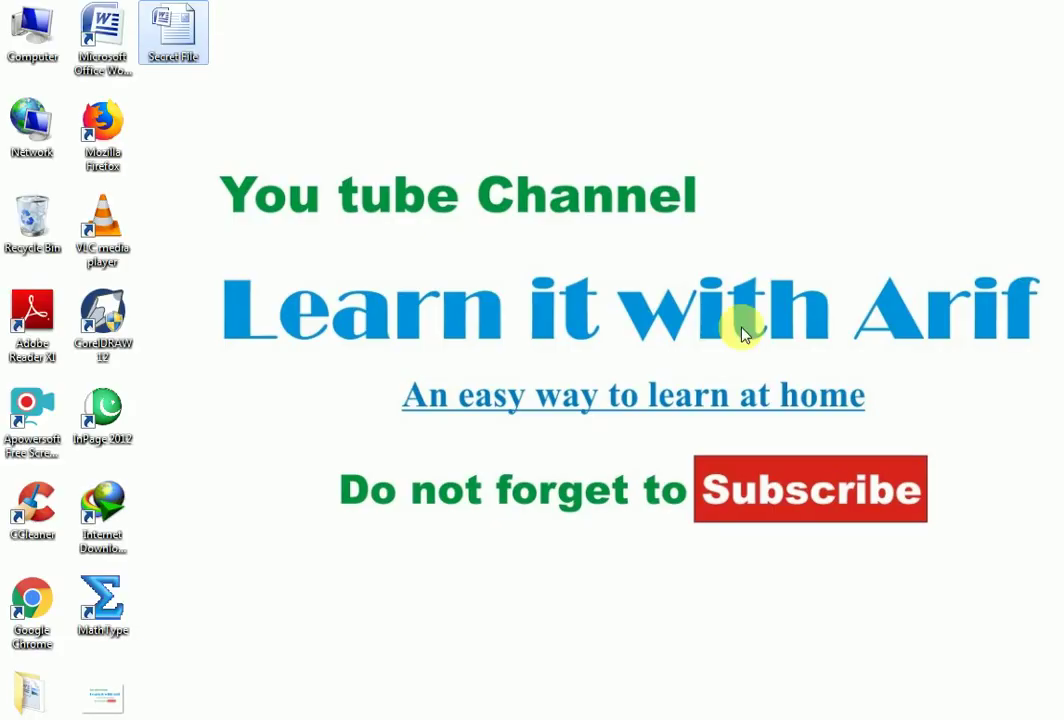
{"action": "double_click", "coordinate": [190, 48]}
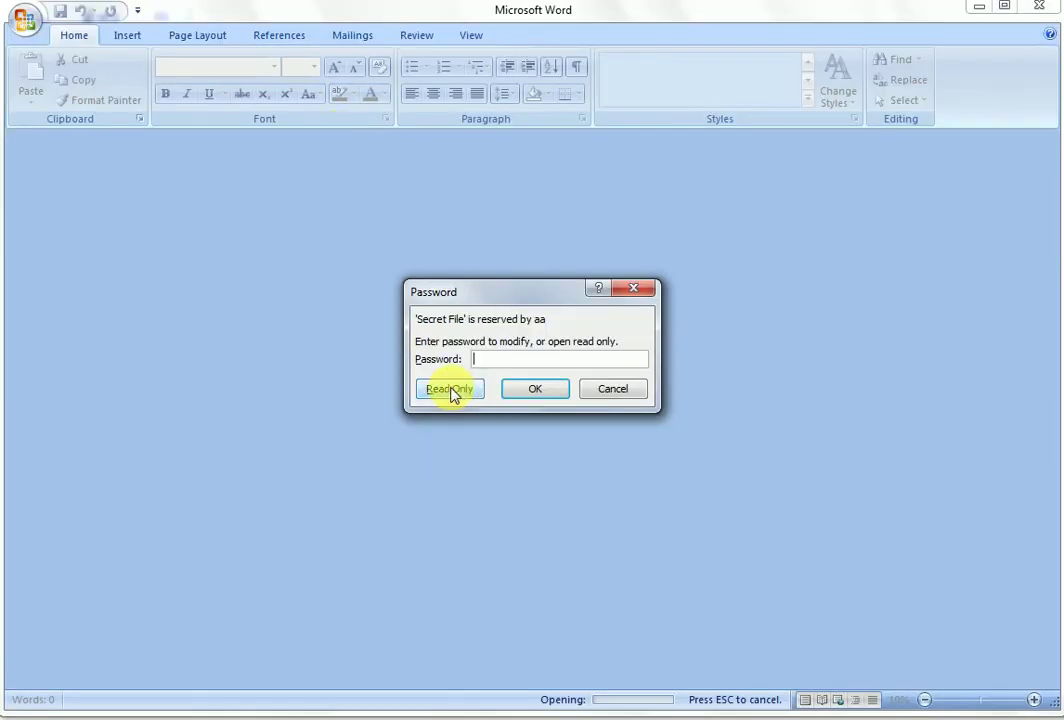
Step: Open Secret File read-only and delete the English title line from its header
{"action": "left_click", "coordinate": [450, 389]}
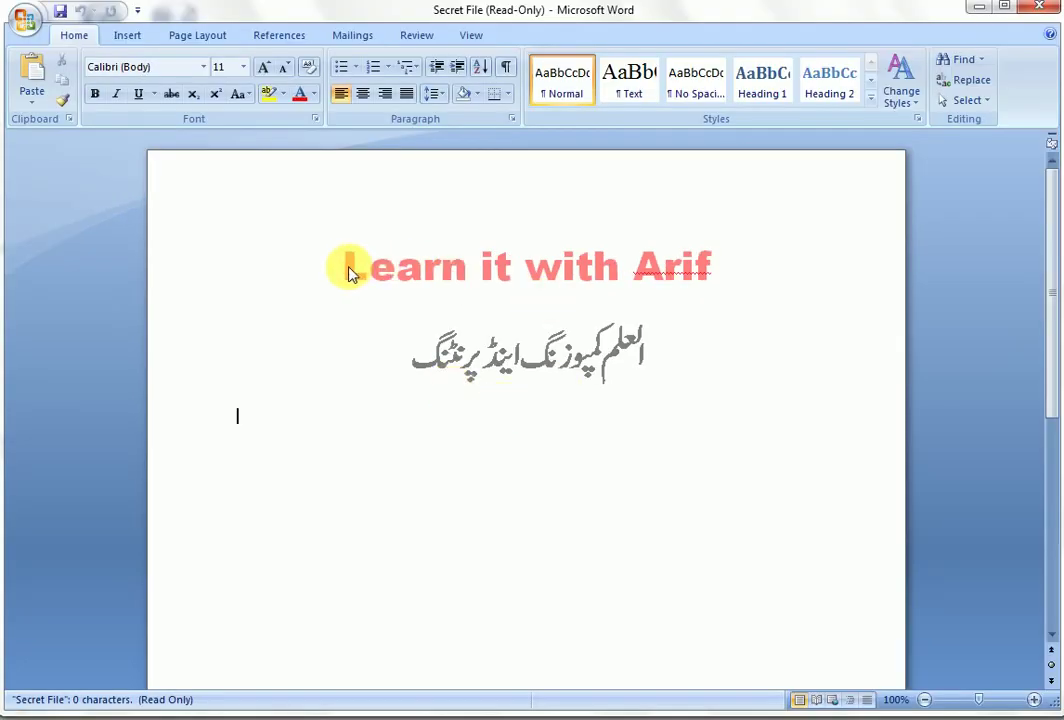
{"action": "double_click", "coordinate": [350, 268]}
{"action": "triple_click", "coordinate": [350, 268]}
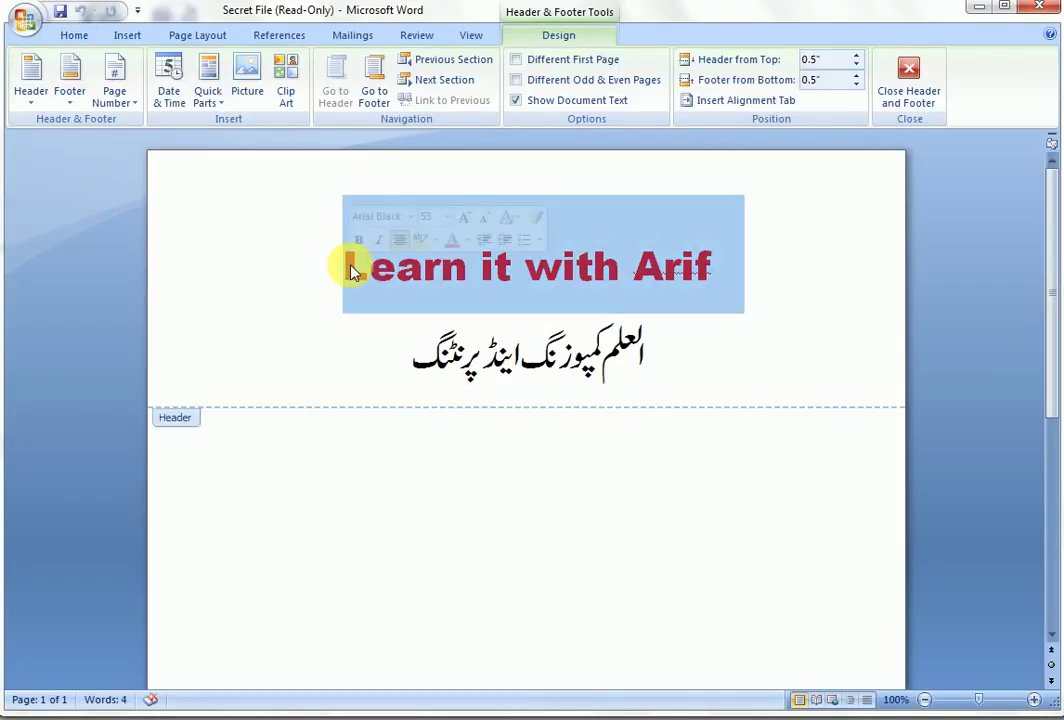
{"action": "key", "text": "Delete"}
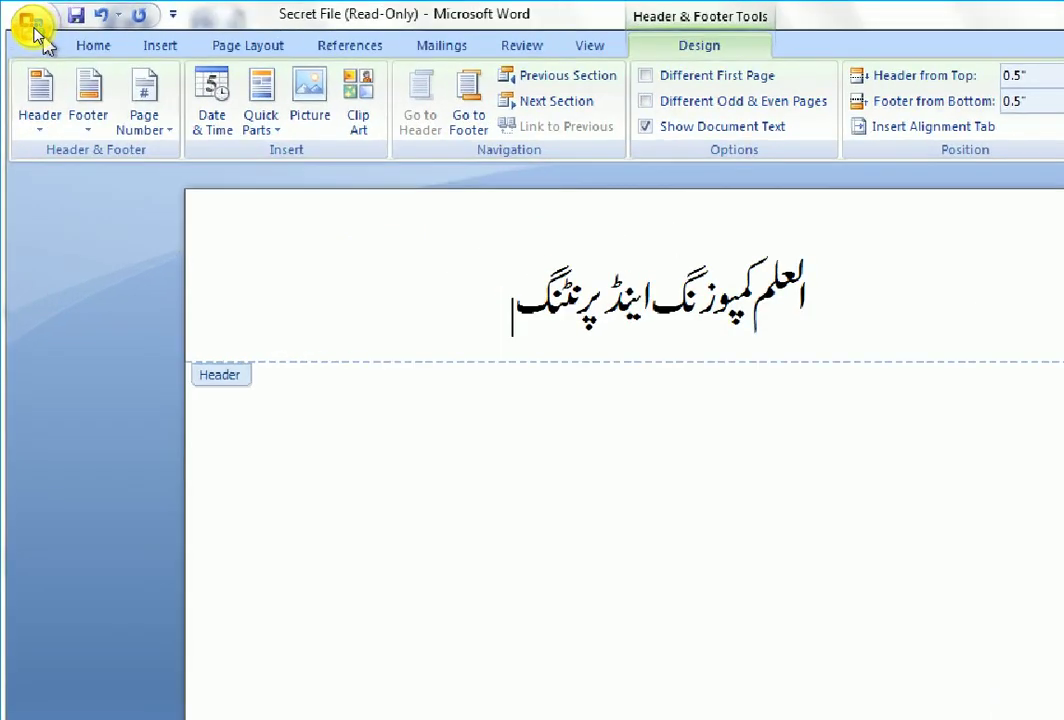
{"action": "left_click", "coordinate": [28, 25]}
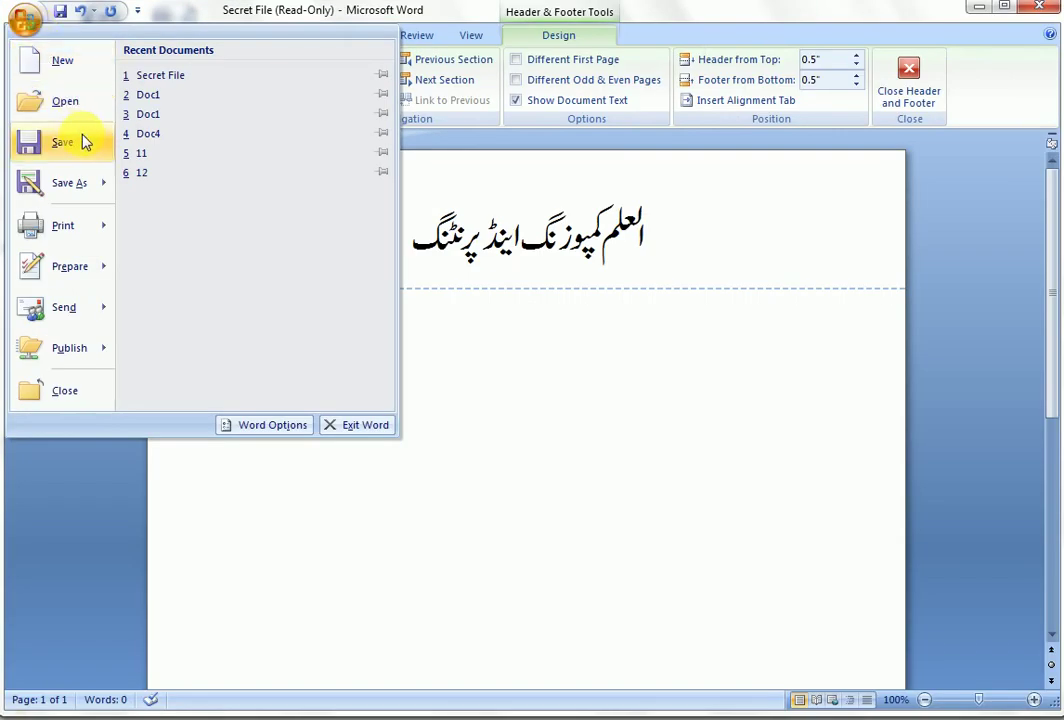
Step: Try saving the read-only Secret File, then cancel the Save As dialog that appears
{"action": "left_click", "coordinate": [83, 140]}
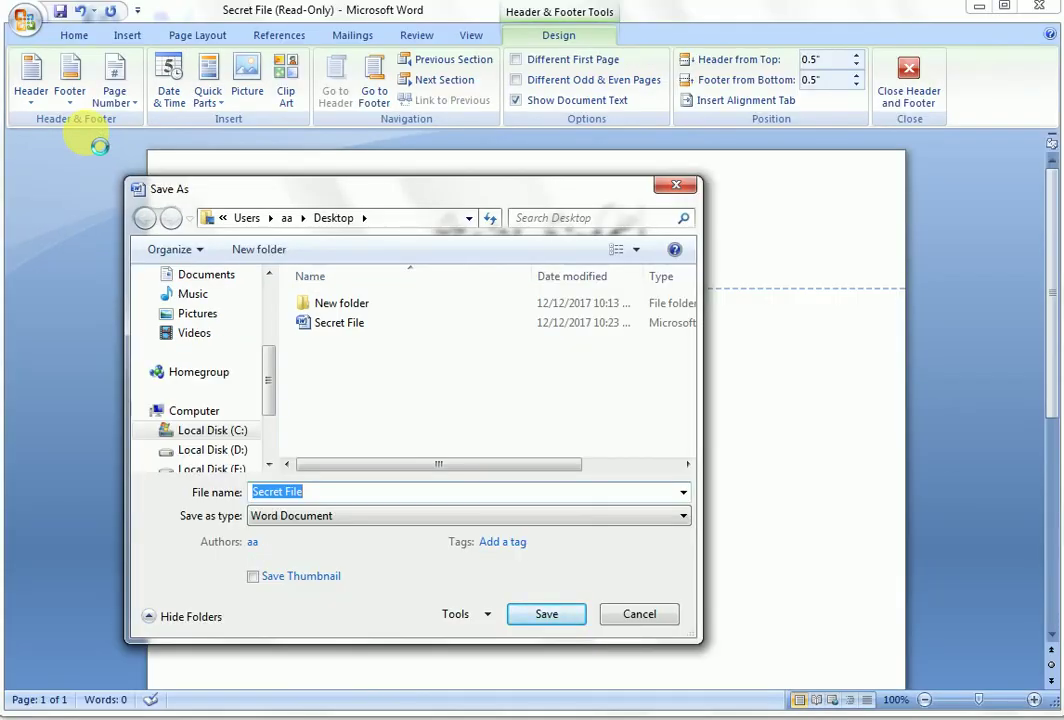
{"action": "key", "text": "Escape"}
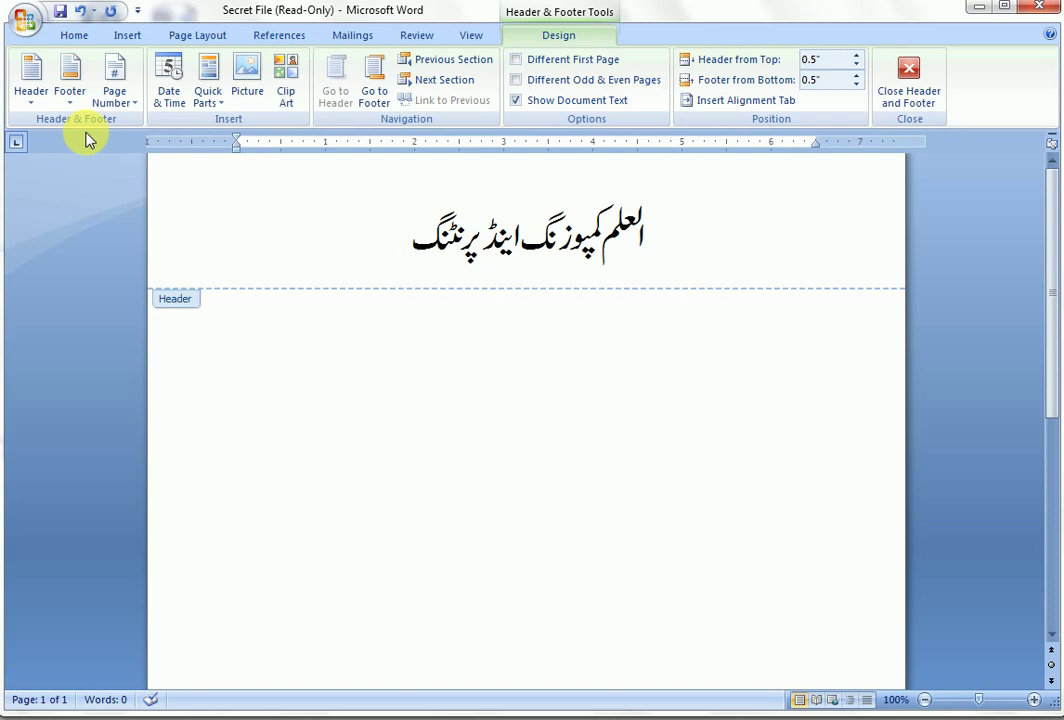
Step: Close Secret File without saving changes and exit Word
{"action": "key", "text": "alt+F4"}
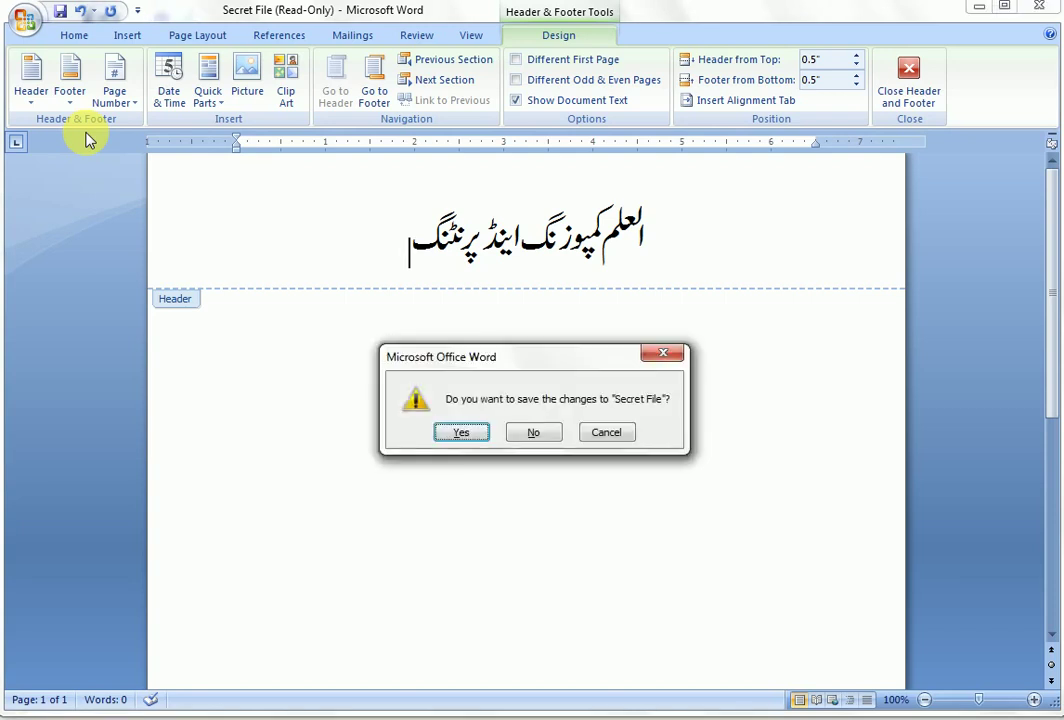
{"action": "left_click", "coordinate": [531, 432]}
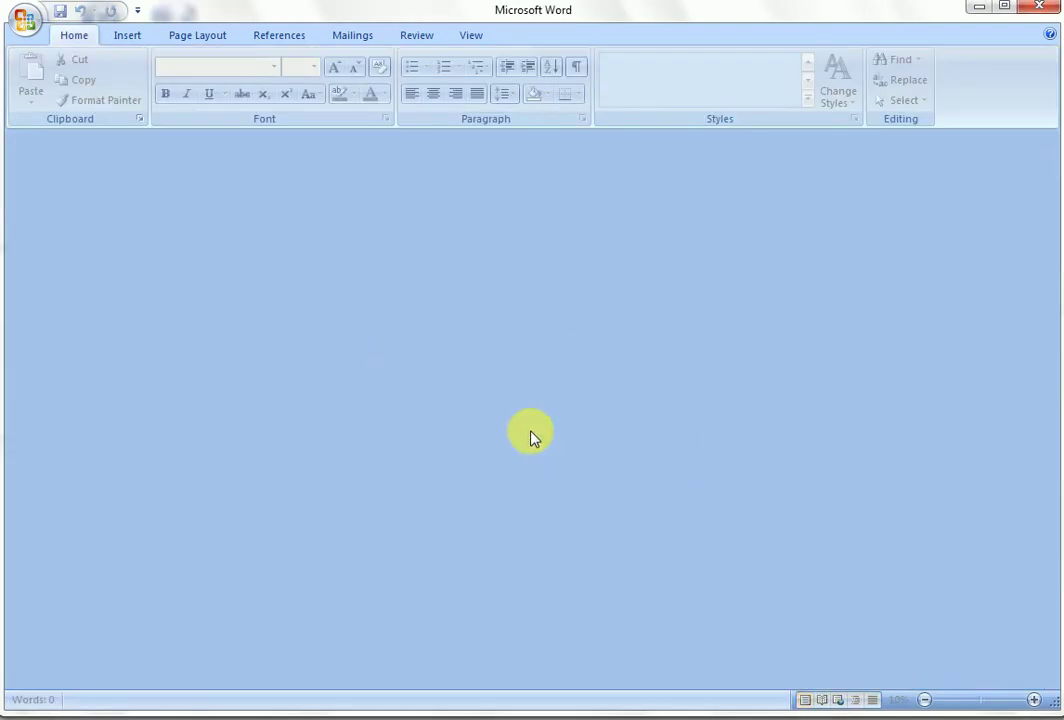
{"action": "left_click", "coordinate": [983, 8]}
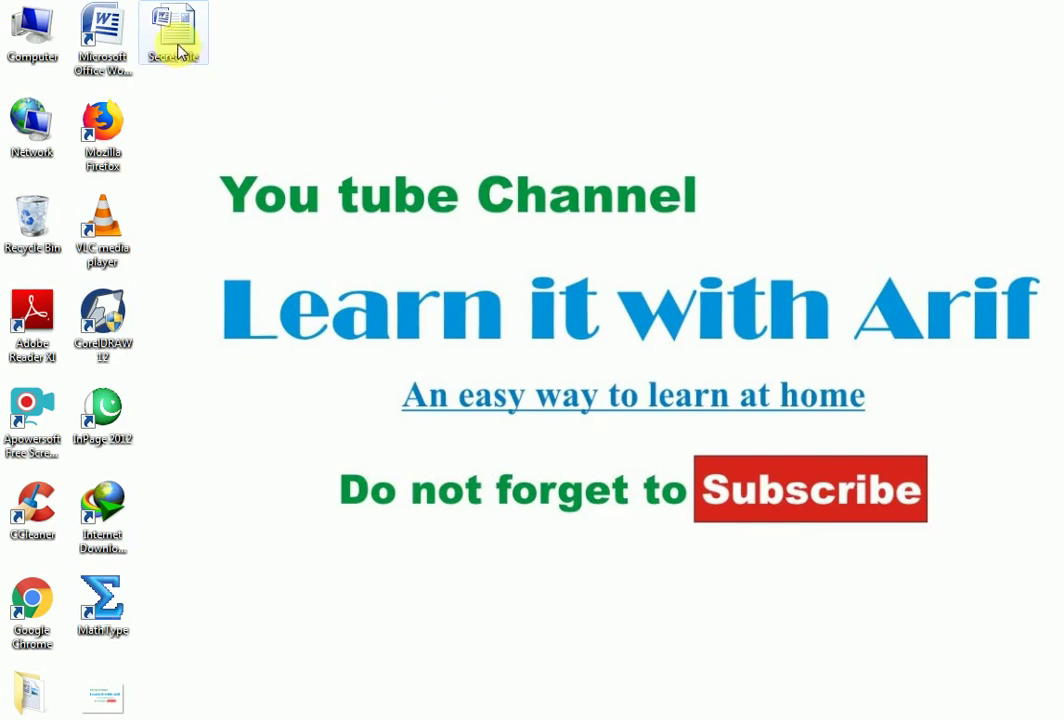
Step: Reopen Secret File from the desktop, entering the modify password to open it for editing
{"action": "double_click", "coordinate": [180, 45]}
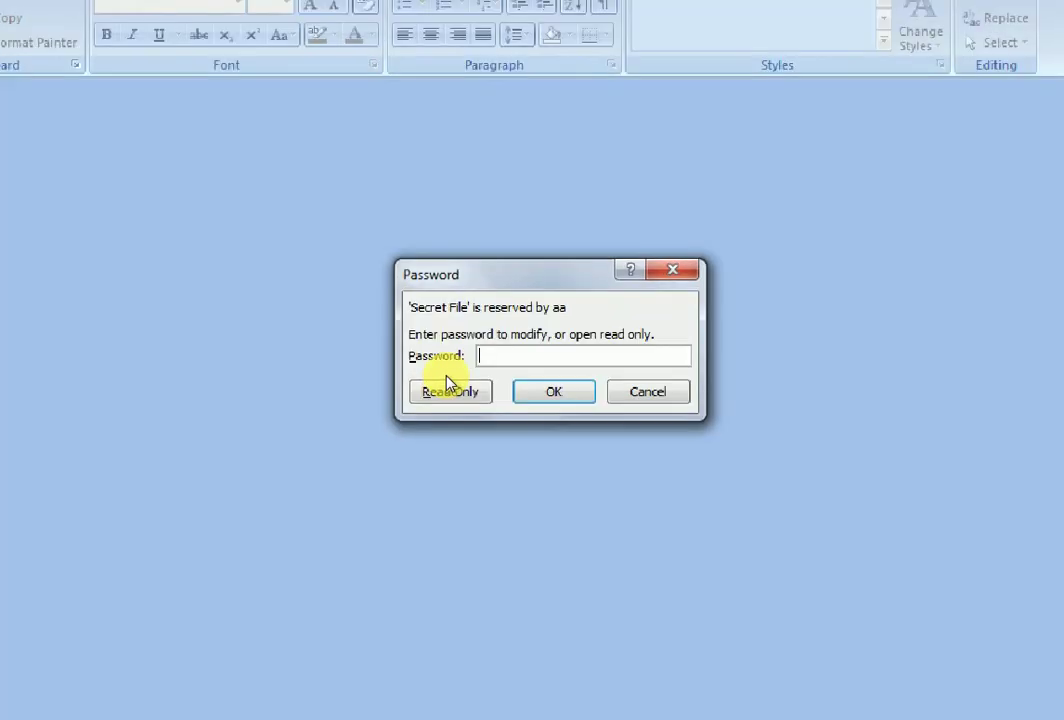
{"action": "type", "text": "12"}
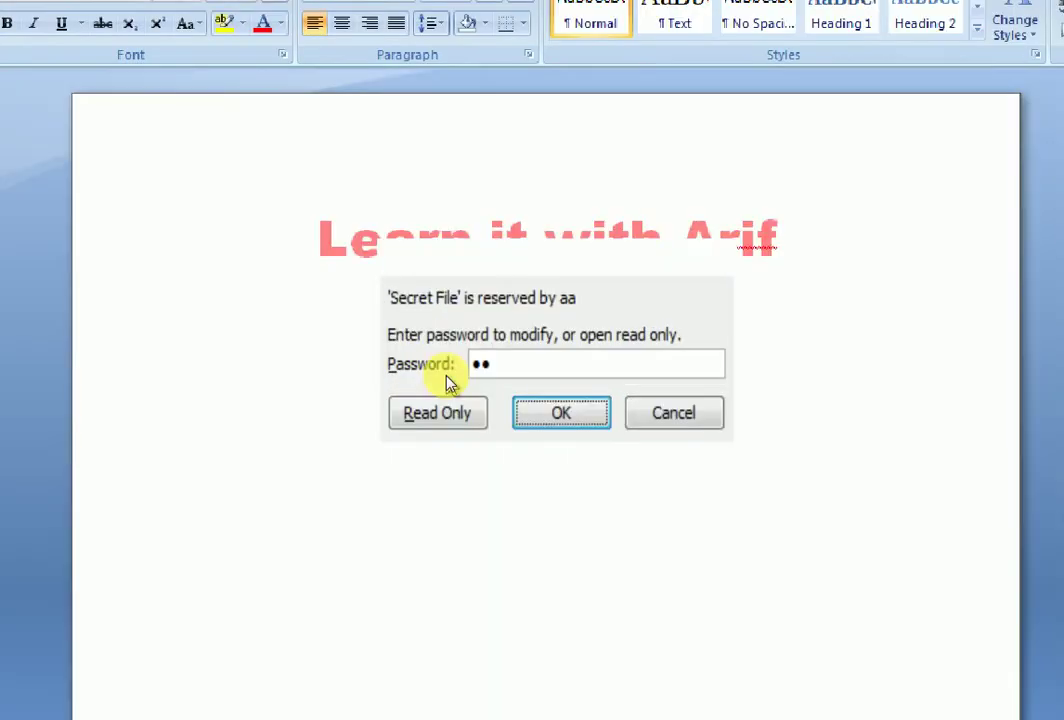
{"action": "key", "text": "Return"}
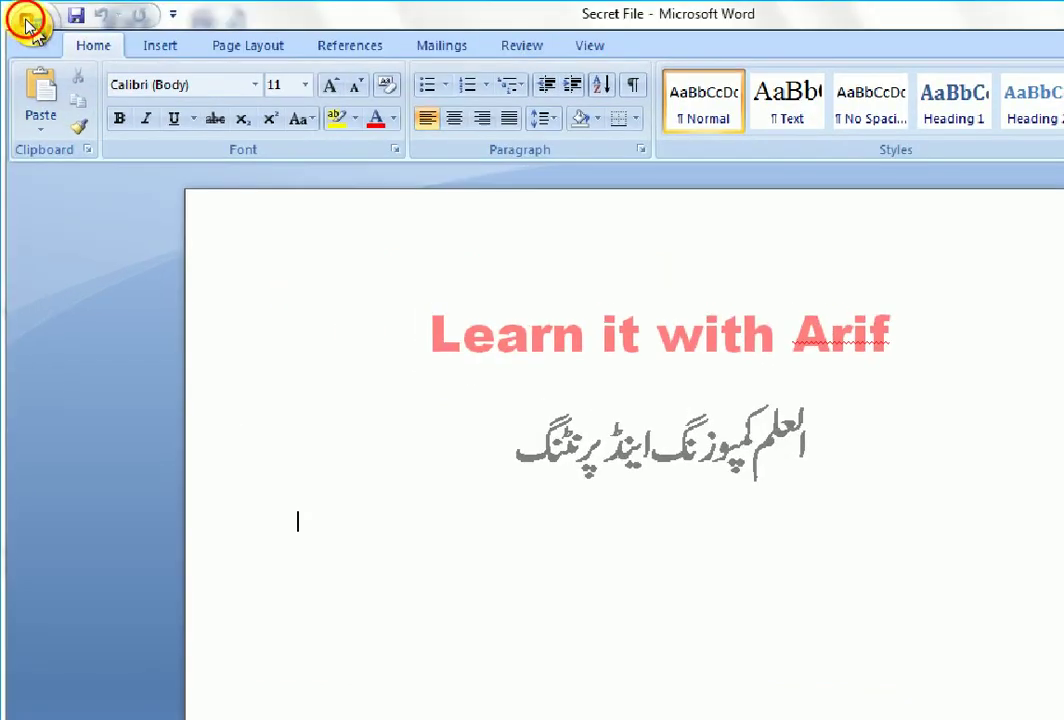
Step: Open the Save As dialog for Secret File and expand its Tools list
{"action": "left_click", "coordinate": [28, 27]}
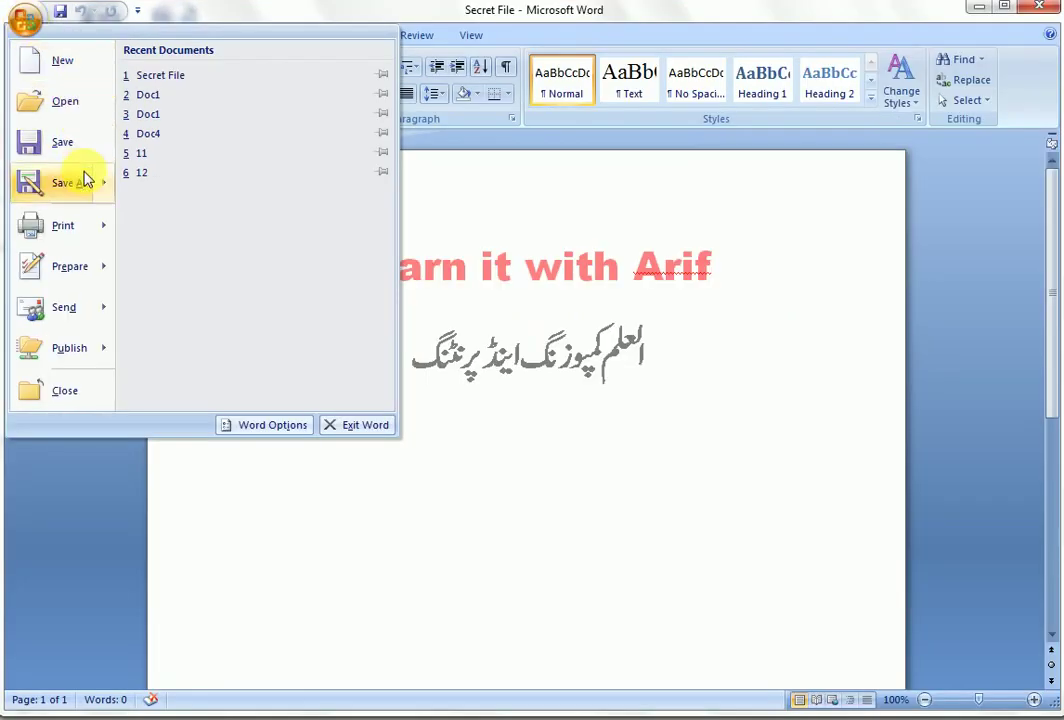
{"action": "mouse_move", "coordinate": [100, 230]}
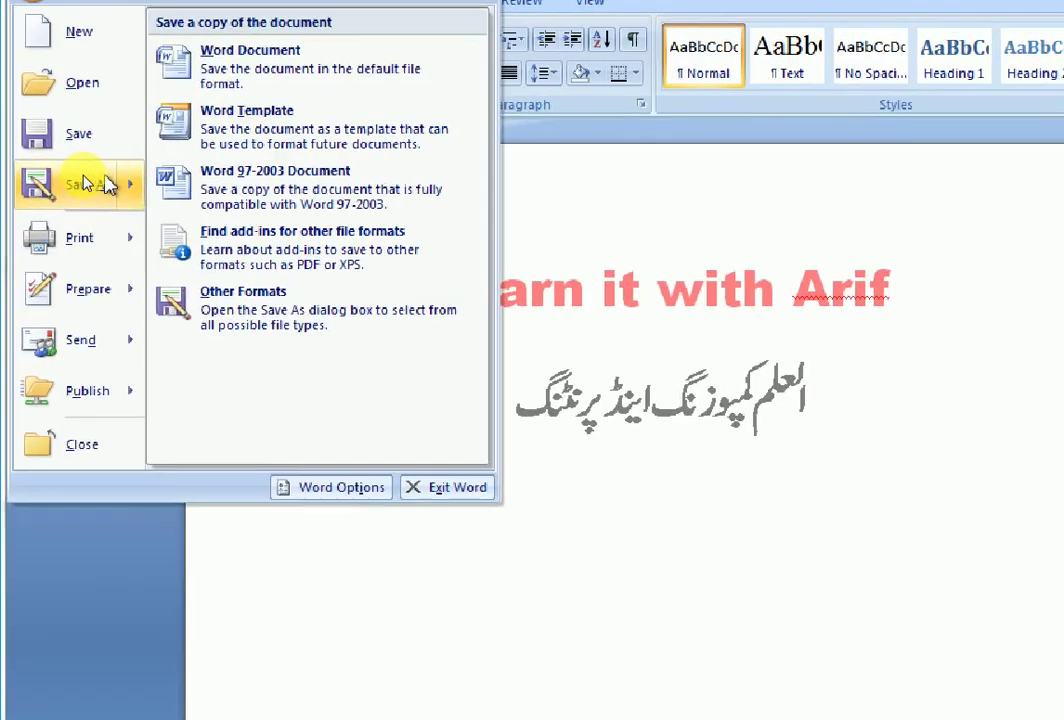
{"action": "left_click", "coordinate": [80, 183]}
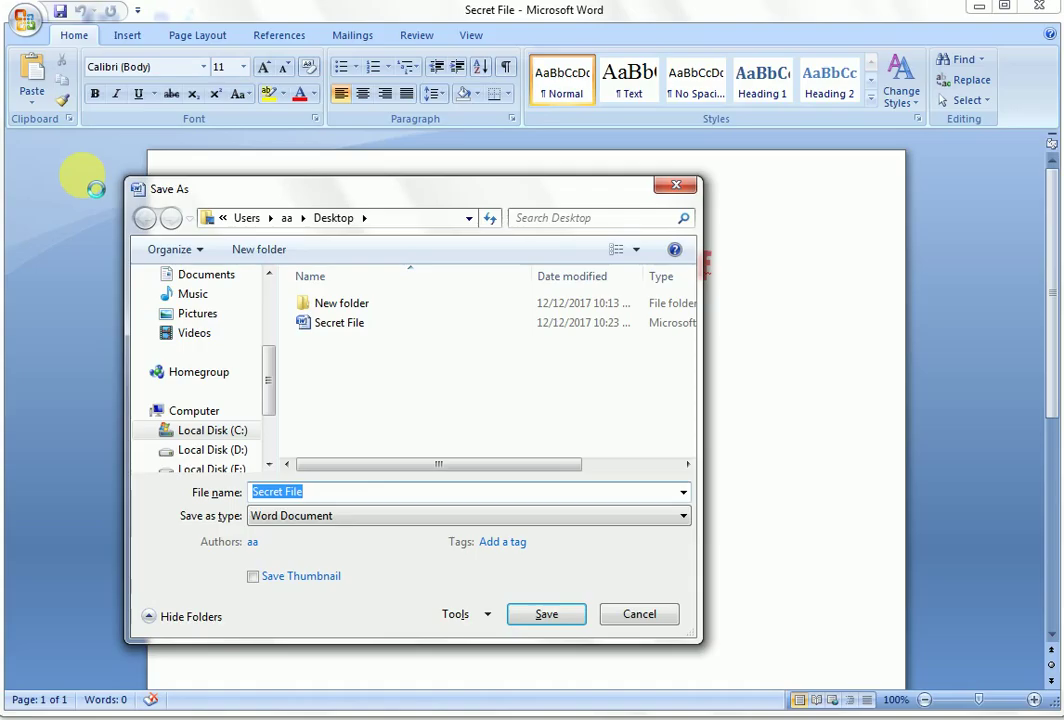
{"action": "left_click", "coordinate": [476, 615]}
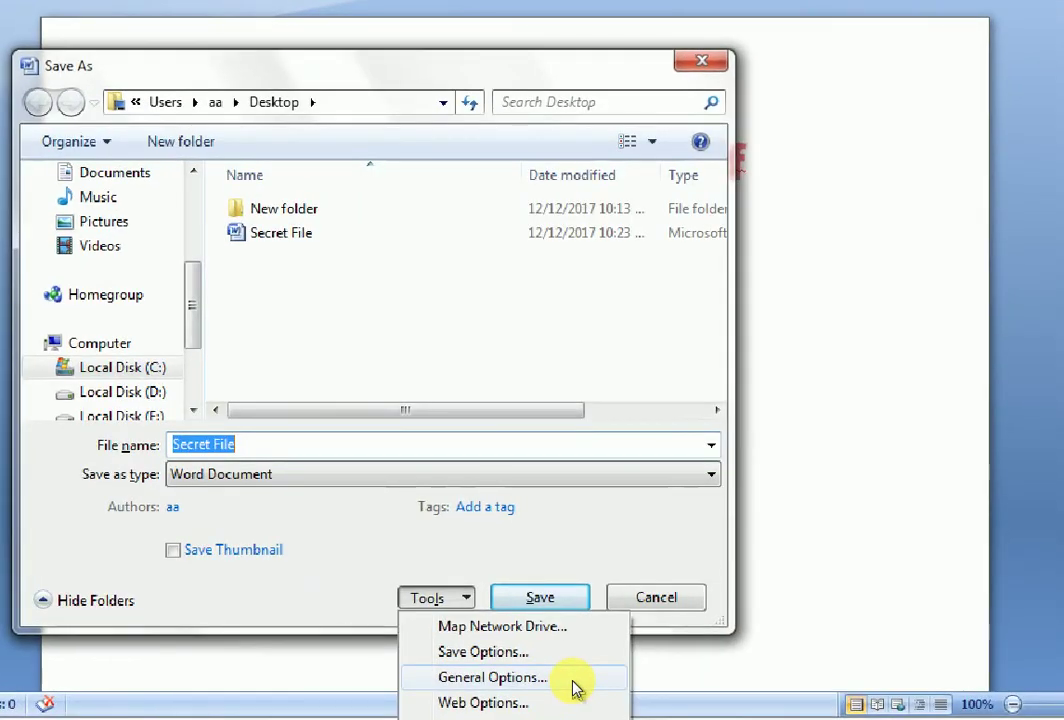
Step: In General Options, delete the Password to modify entry and confirm with OK
{"action": "left_click", "coordinate": [574, 680]}
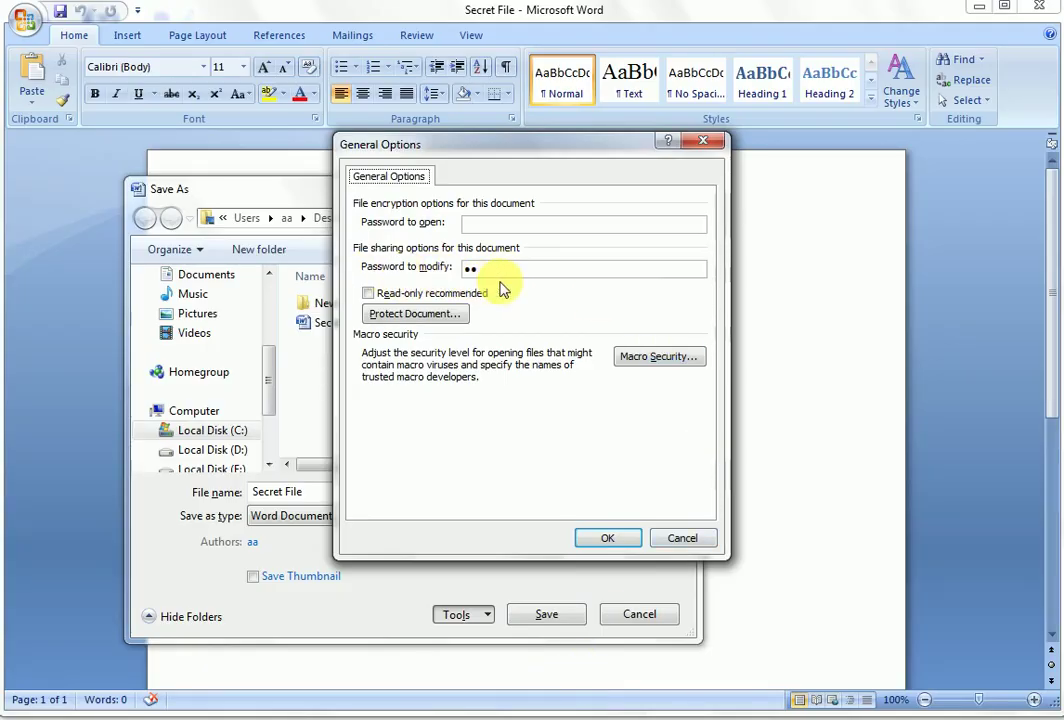
{"action": "left_click_drag", "start_coordinate": [500, 280], "coordinate": [470, 268]}
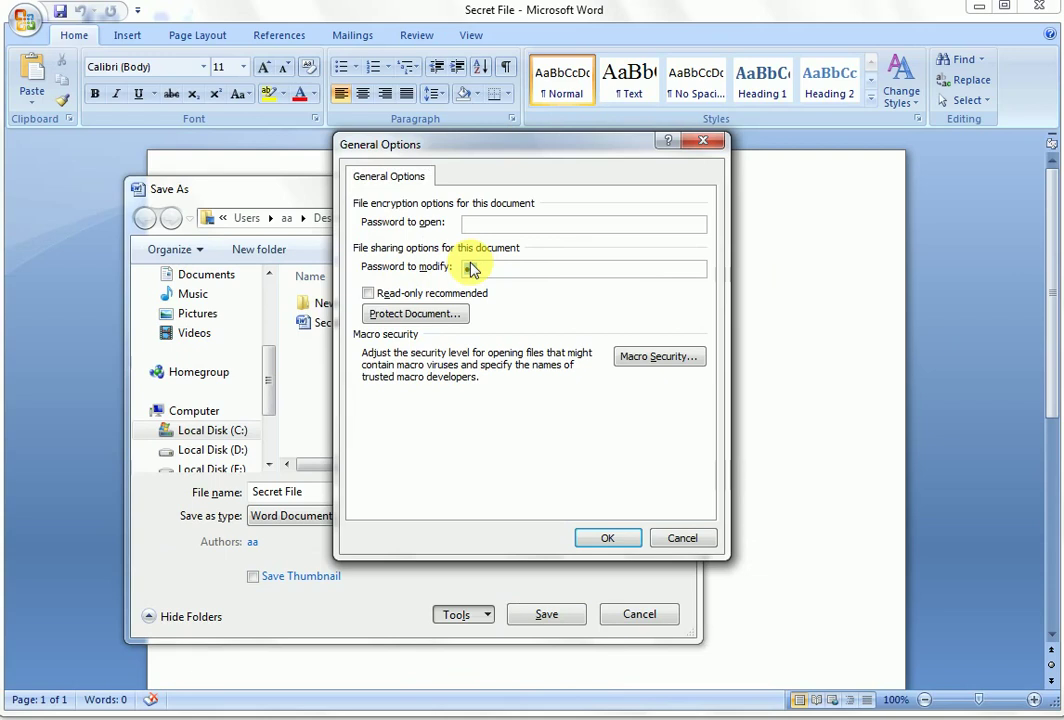
{"action": "key", "text": "BackSpace"}
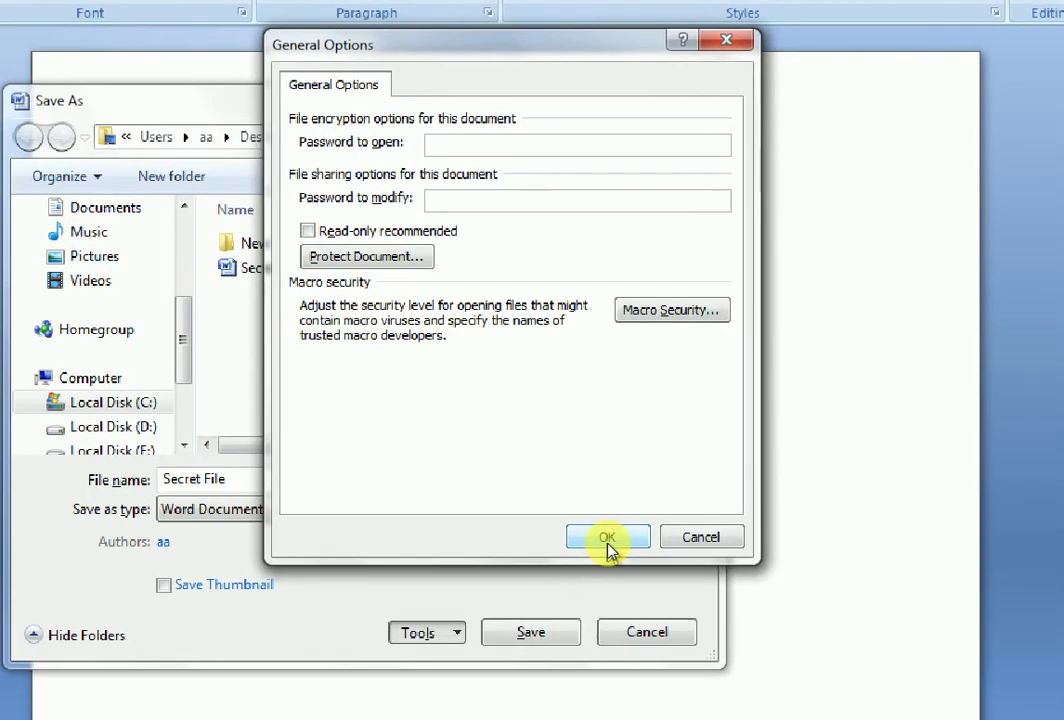
{"action": "left_click", "coordinate": [606, 542]}
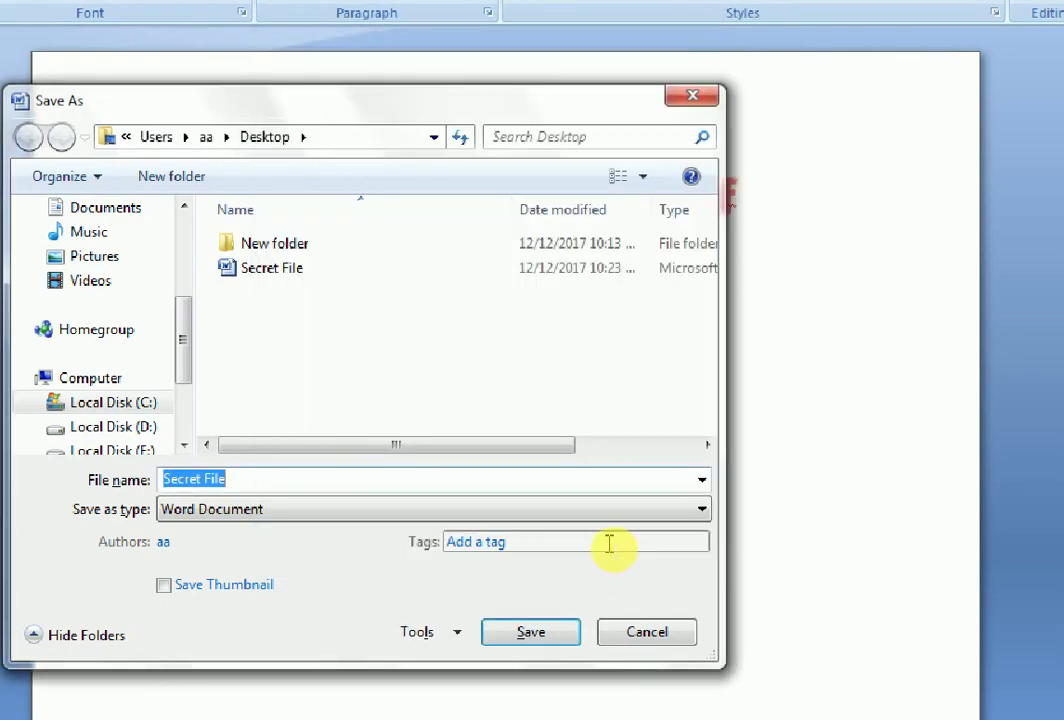